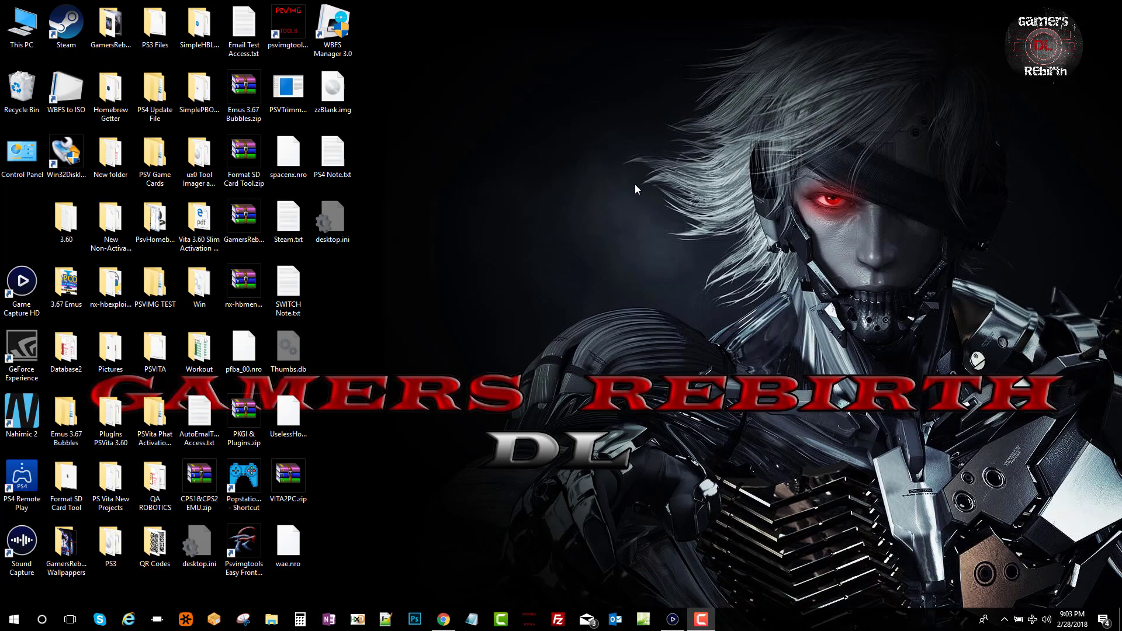
Download nx-hbmenu_v2.0.0.zip from the switchbrew/nx-hbmenu v2.0.0 release in Chrome
click(444, 619)
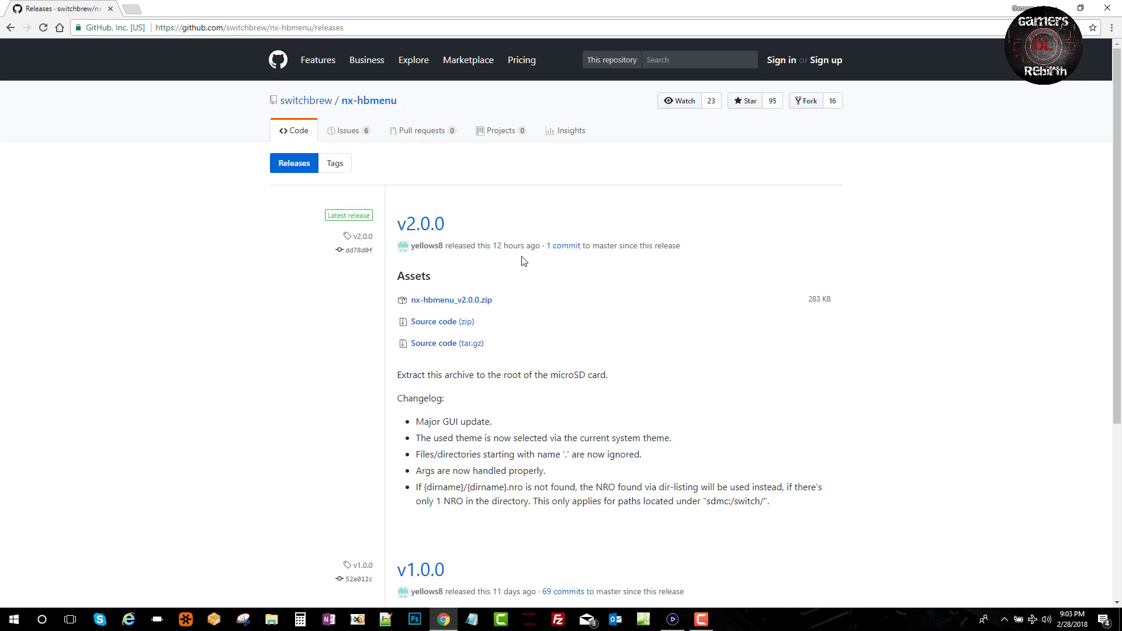
click(454, 301)
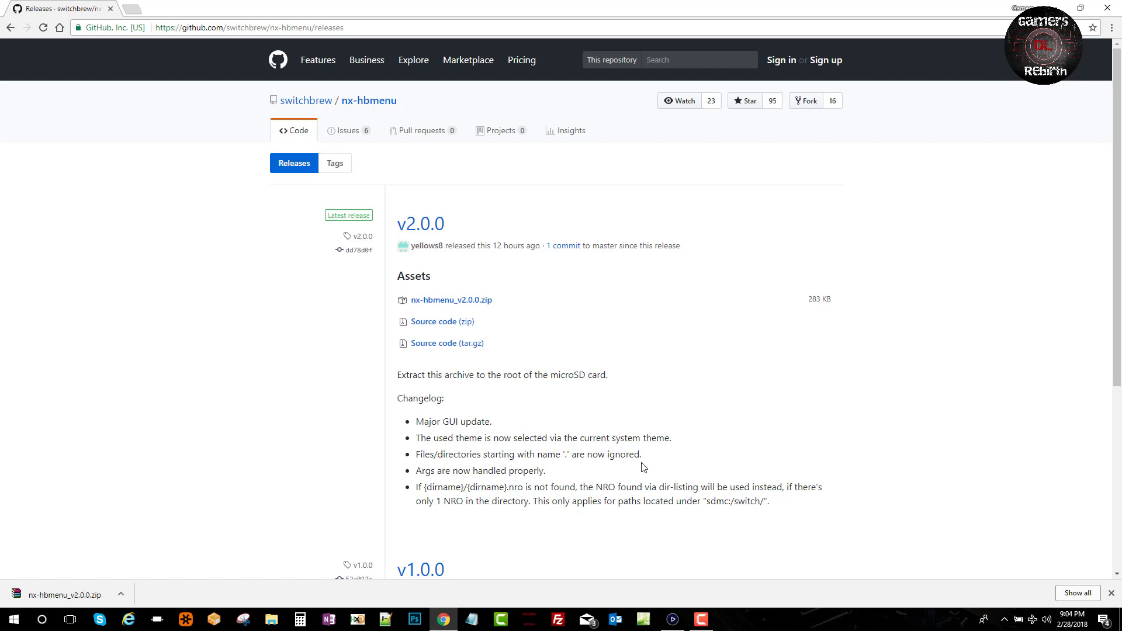
Open nx-hbmenu_v2.0.0.zip in WinRAR, select hbmenu.nro, and place the window beside the SD card
click(120, 593)
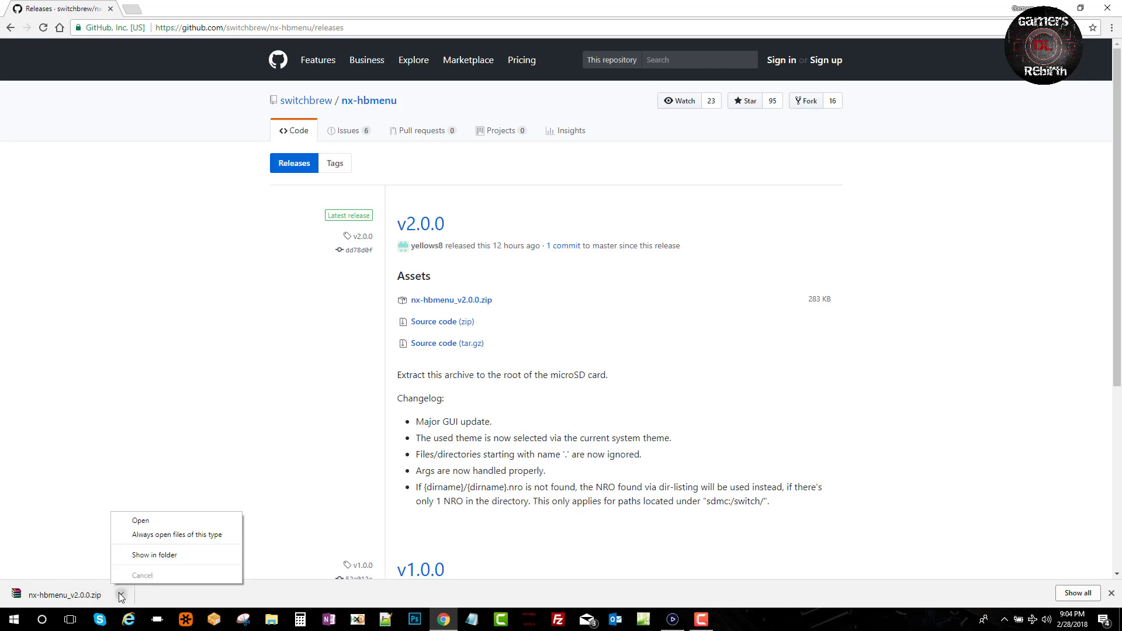
click(149, 530)
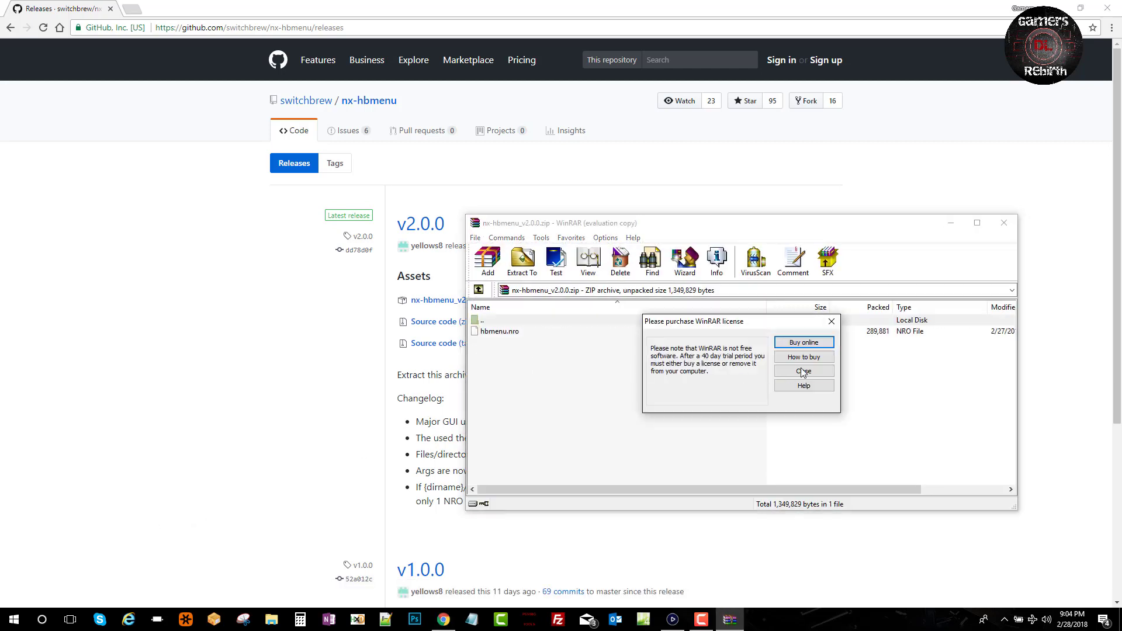
click(802, 373)
click(508, 337)
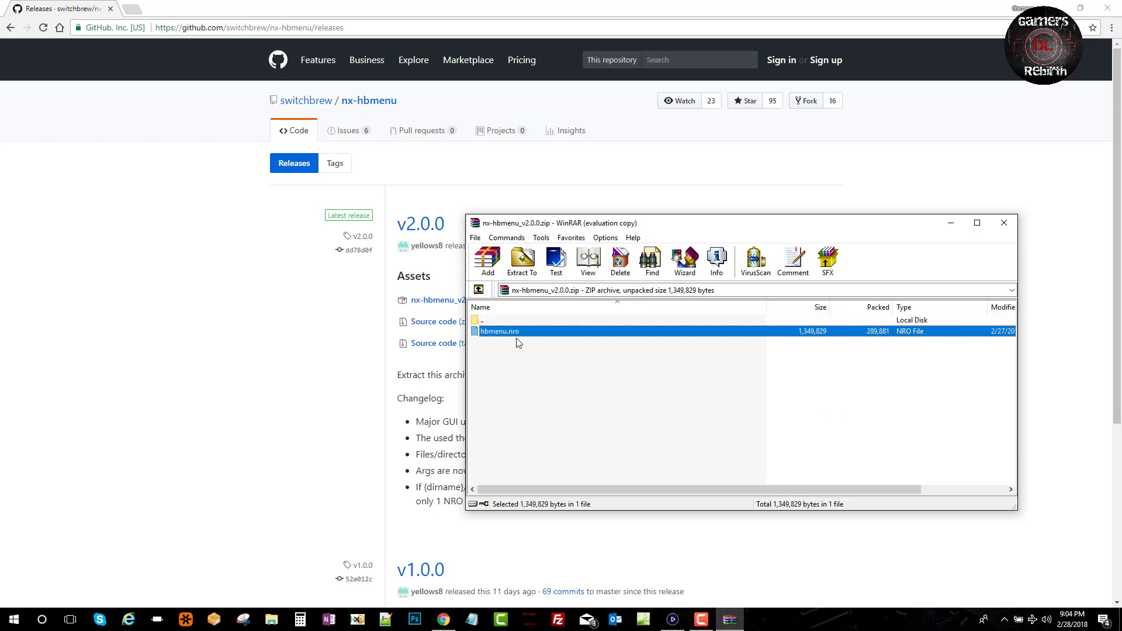
click(1064, 8)
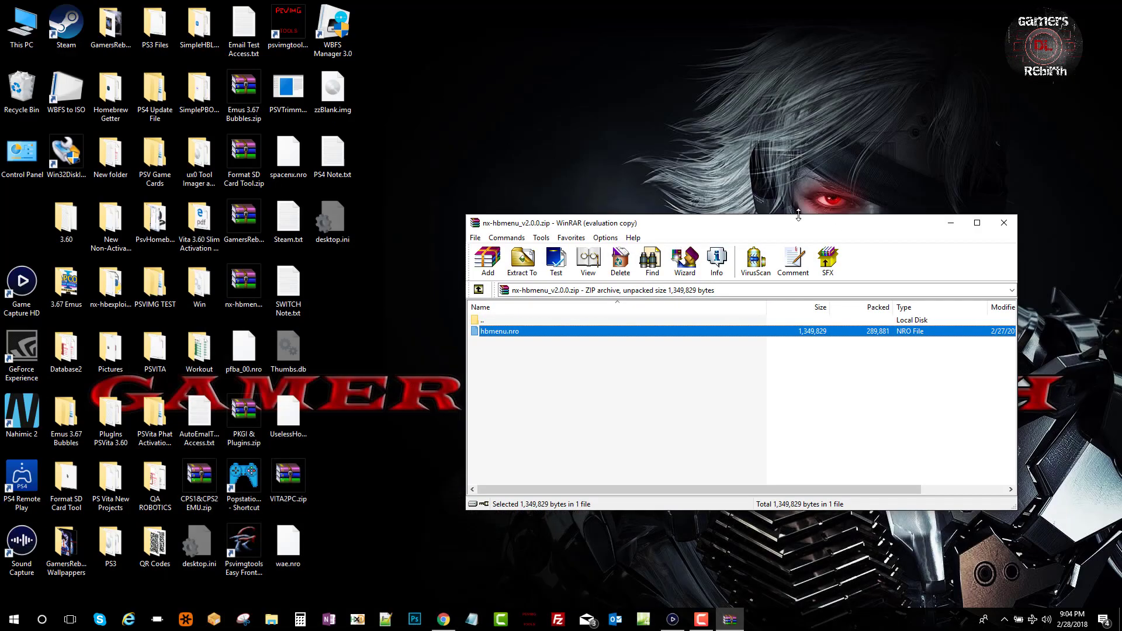
drag(801, 226, 890, 141)
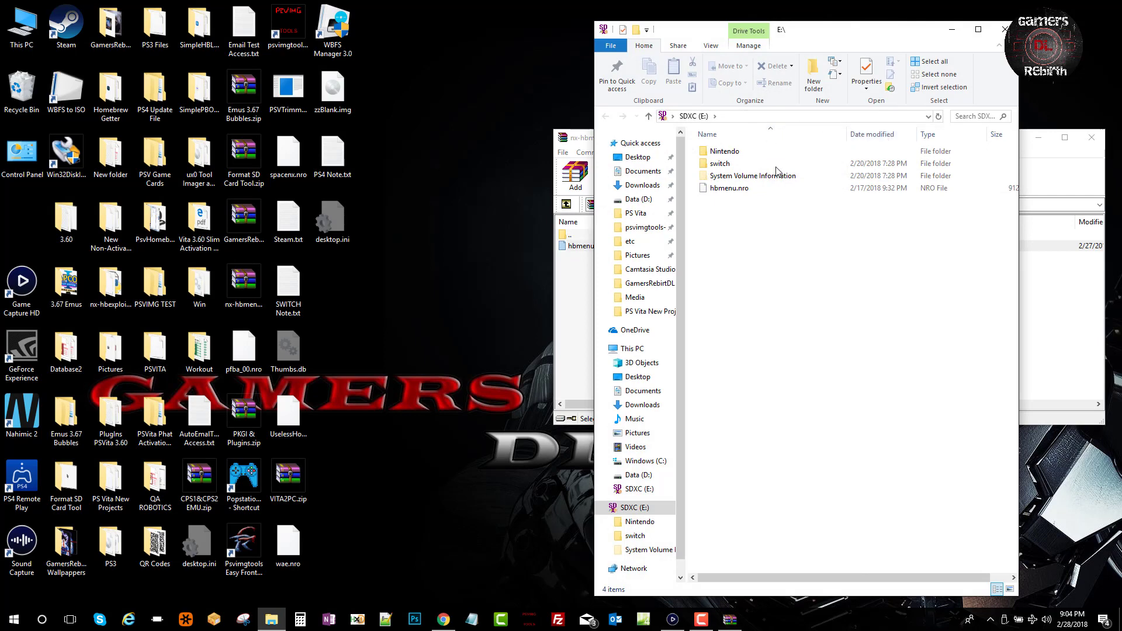
Delete the old hbmenu.nro from SDXC (E:) and copy in the new one from WinRAR
drag(821, 35, 296, 41)
click(210, 199)
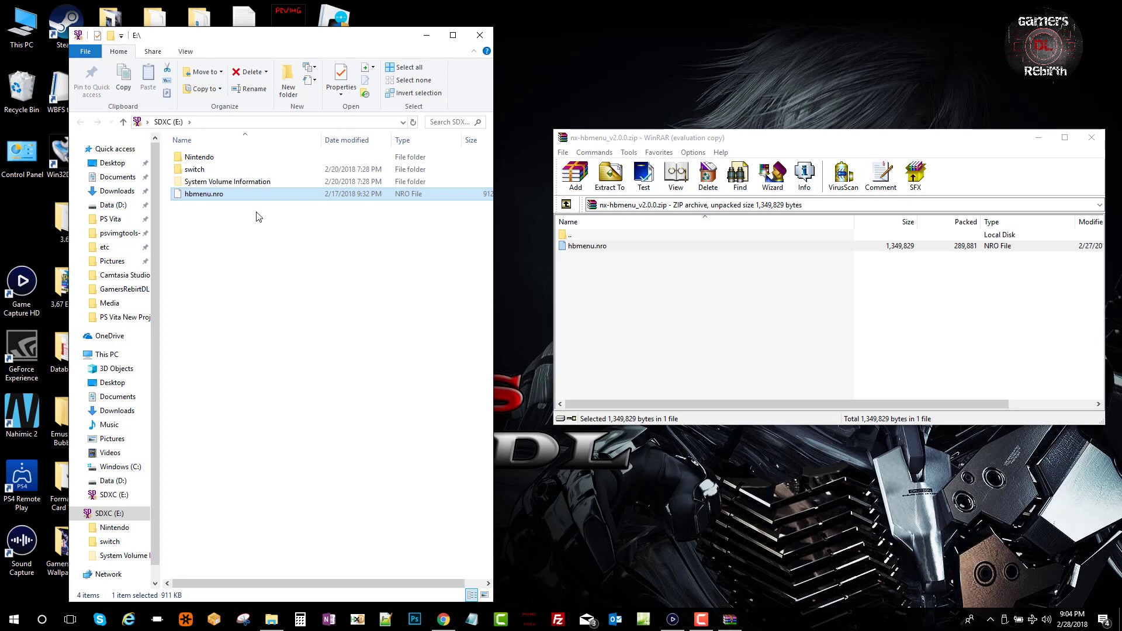
right_click(222, 194)
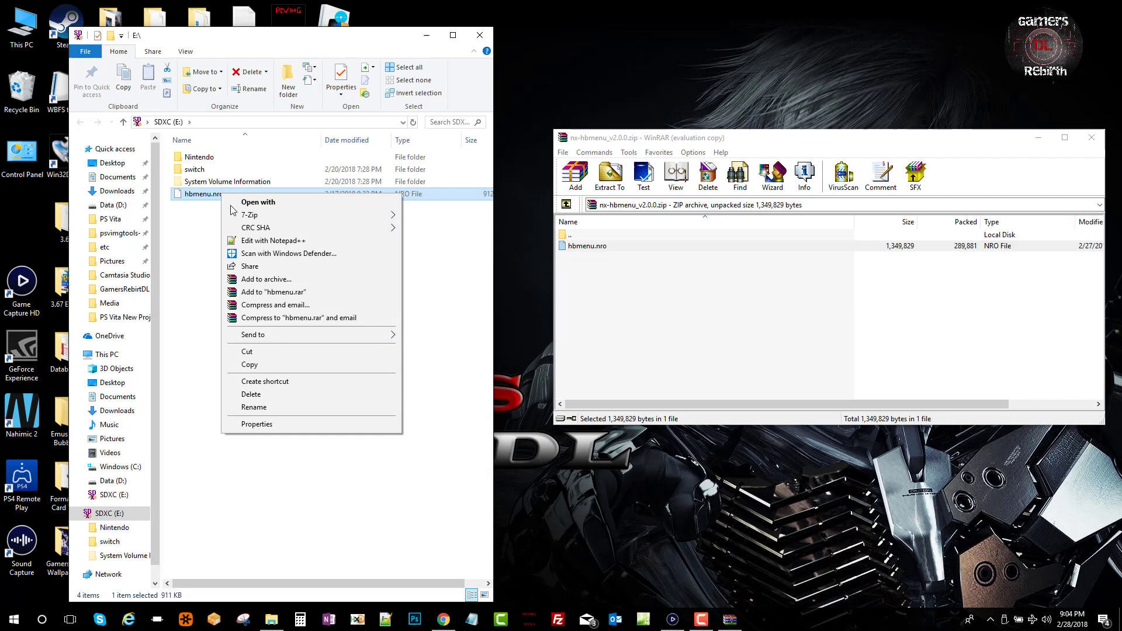
click(270, 394)
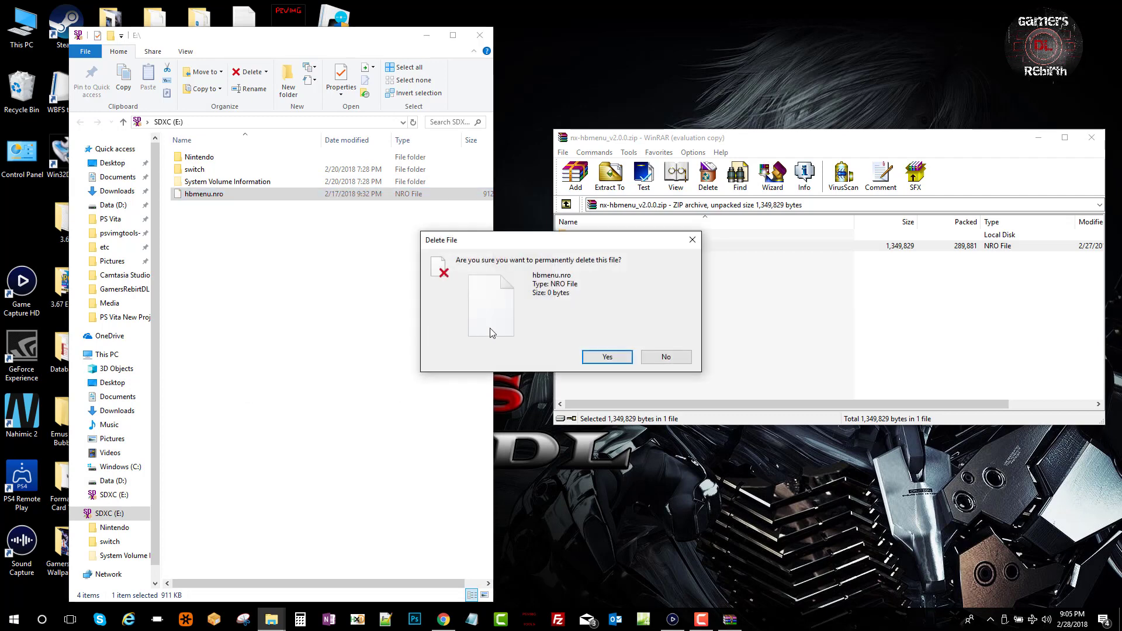
click(603, 357)
drag(592, 246, 238, 257)
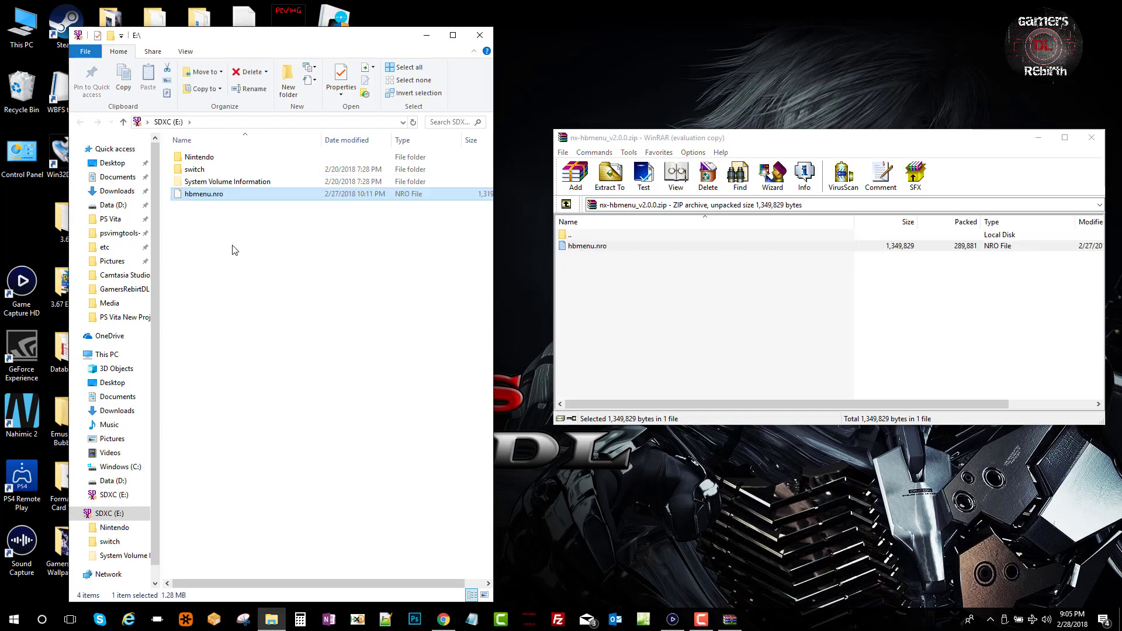
click(234, 250)
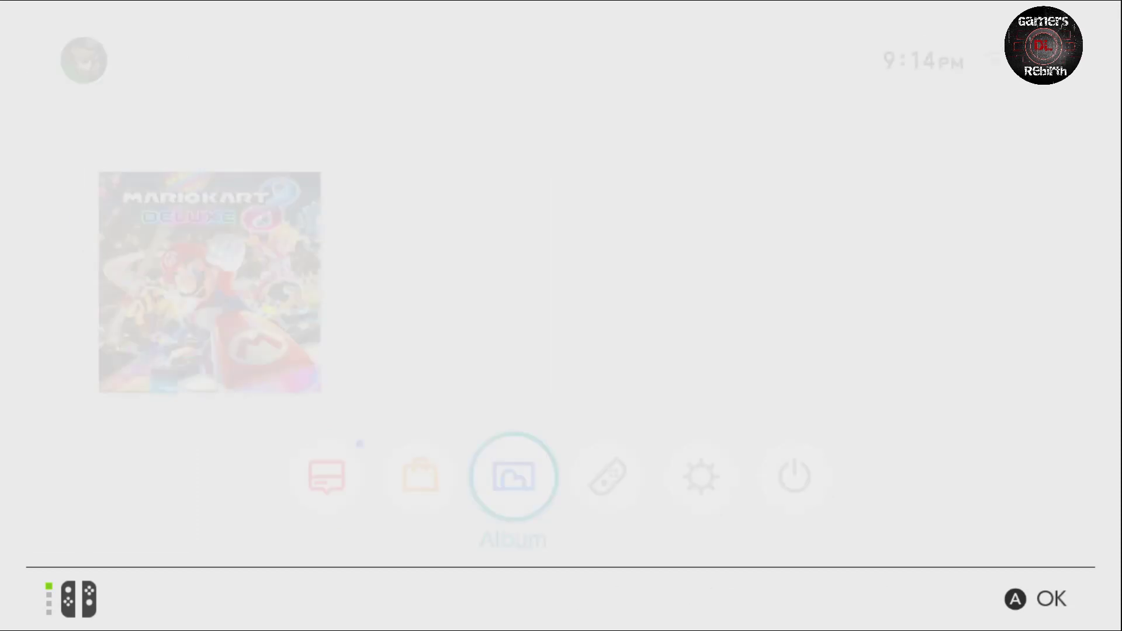
Open System Settings from the HOME menu and go to the Internet category
key(Right)
key(Right)
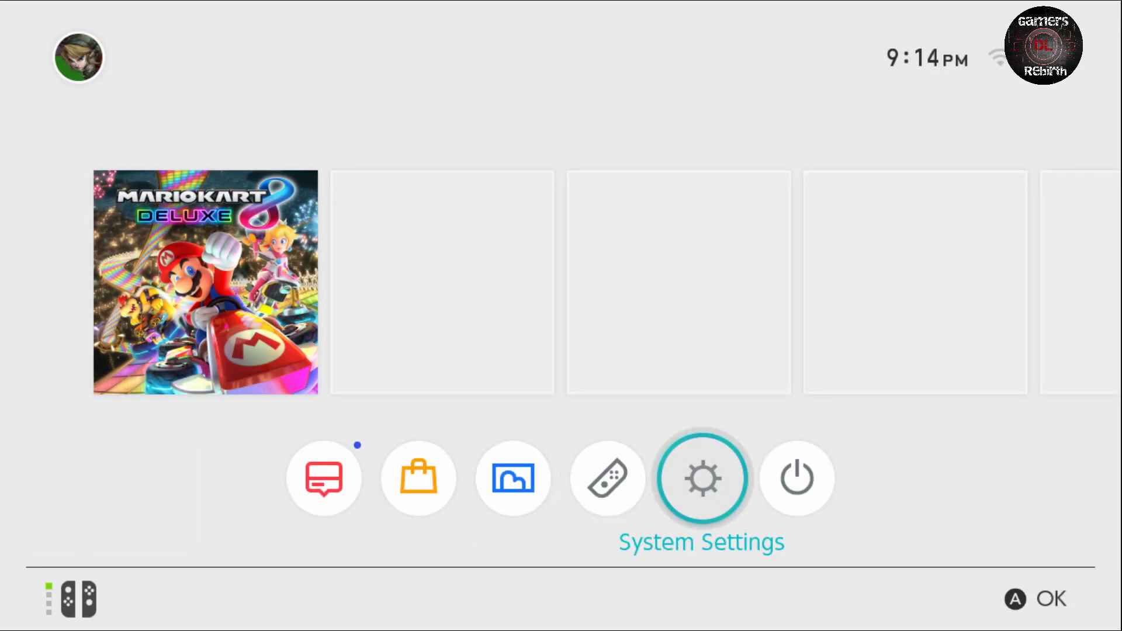
key(Return)
key(Down)
key(Down)
key(Down)
key(Down)
key(Down)
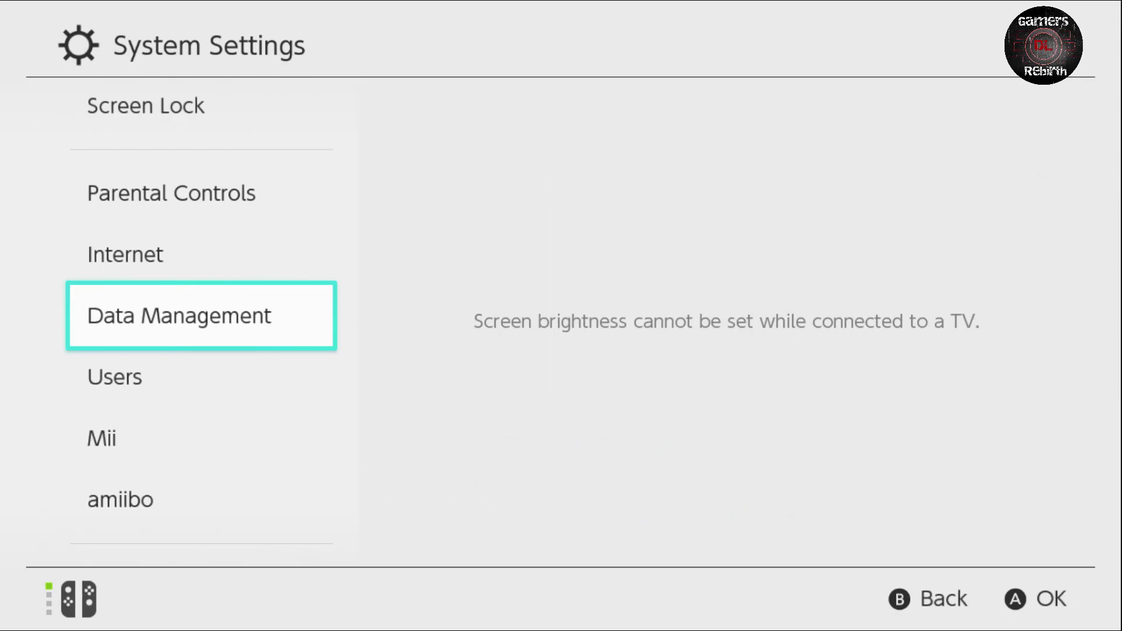
key(Down)
key(Down)
key(Down)
key(Down)
key(Down)
key(Down)
key(Down)
key(Down)
key(Down)
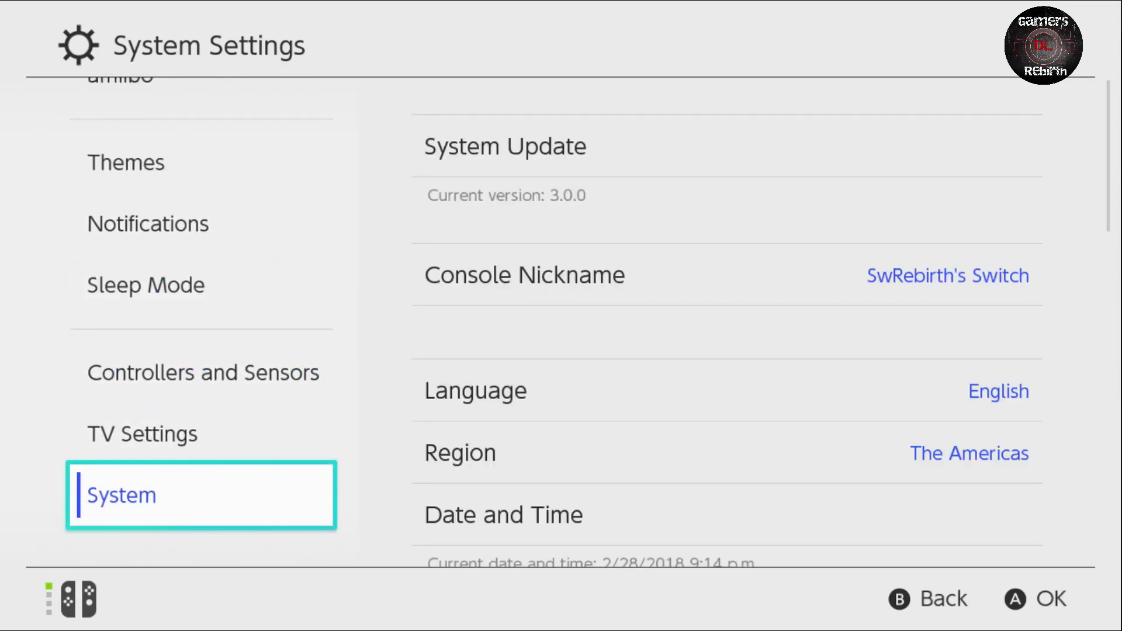
key(Up)
key(Up)
key(Up)
key(Up)
key(Up)
key(Up)
key(Up)
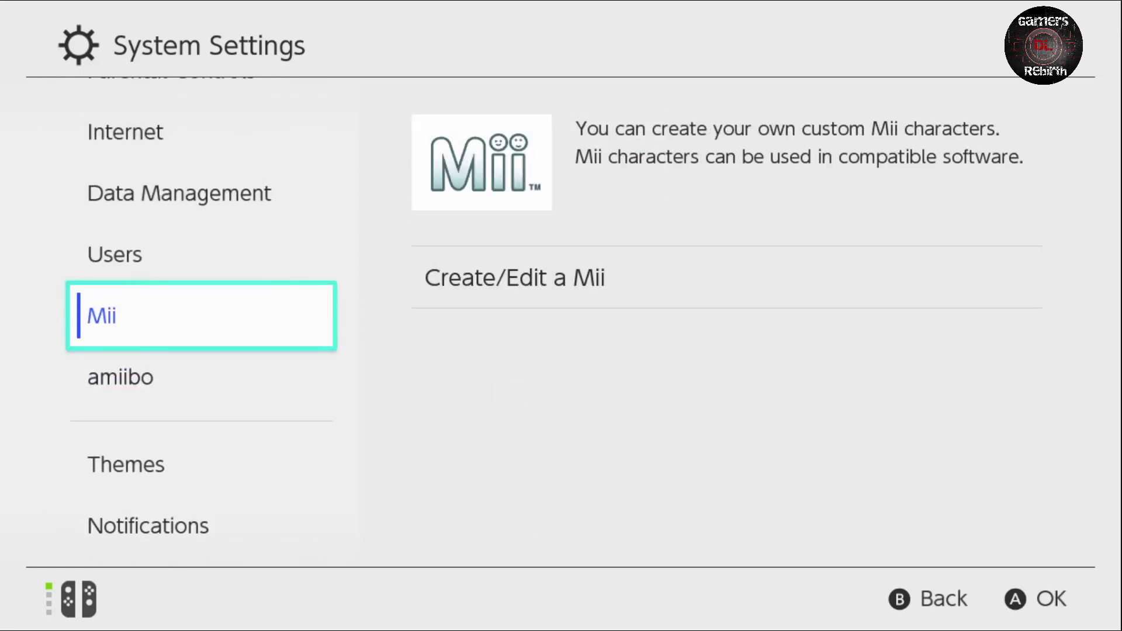
key(Up)
key(Up)
key(Up)
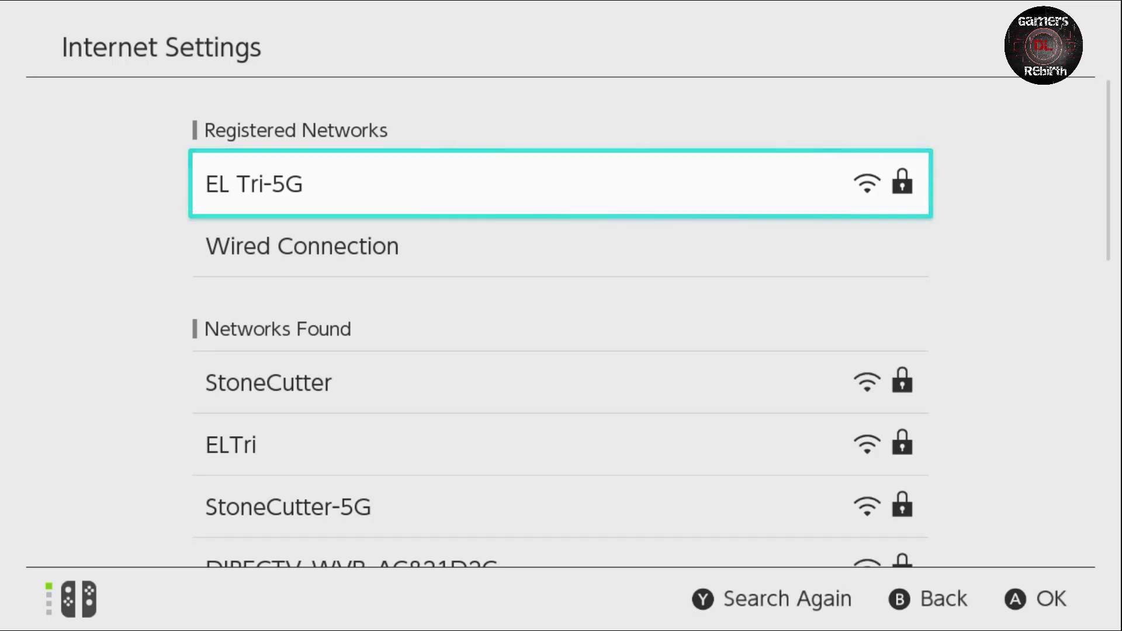
Give the registered network manual Primary DNS 104.236.106.125, save, and connect to it
key(Return)
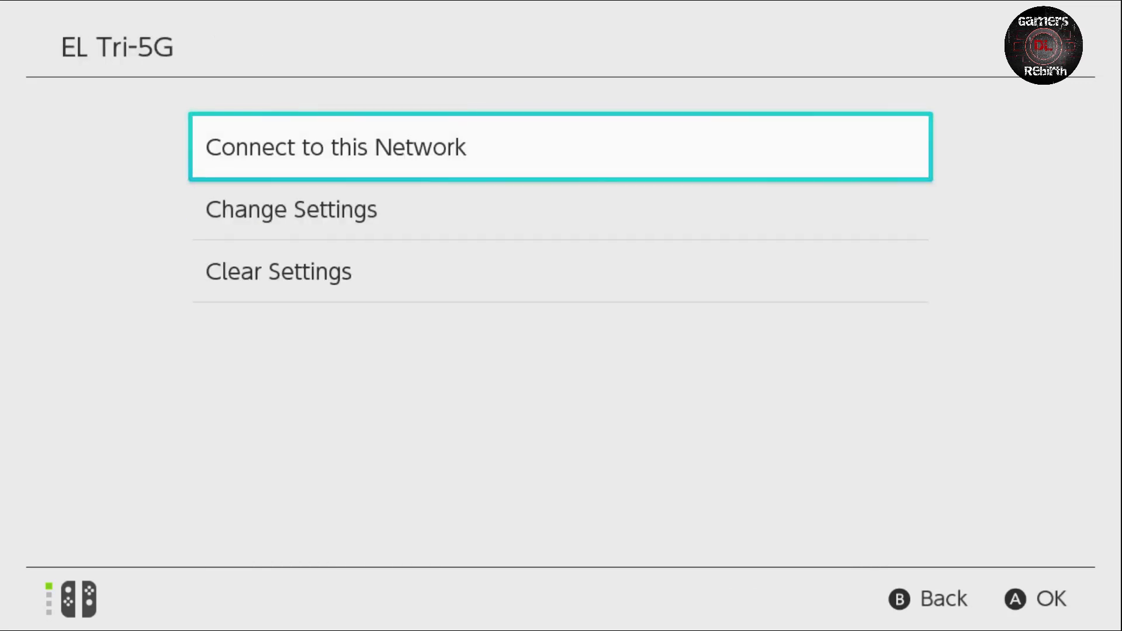
key(Down)
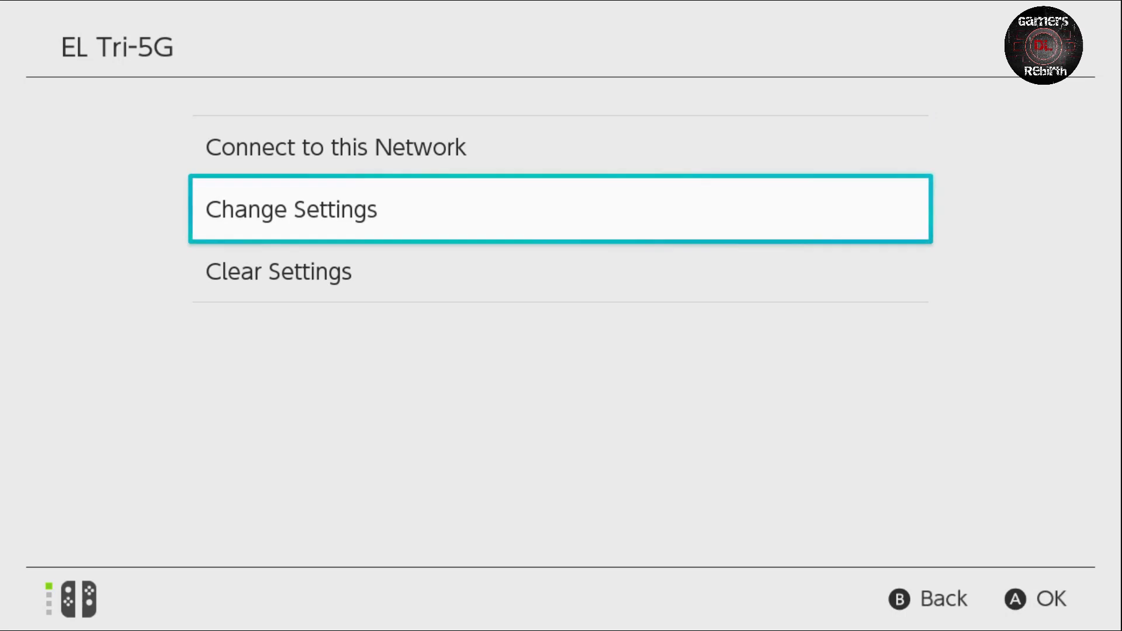
key(Return)
key(Down)
key(Down)
key(Down)
key(Down)
key(Down)
key(Down)
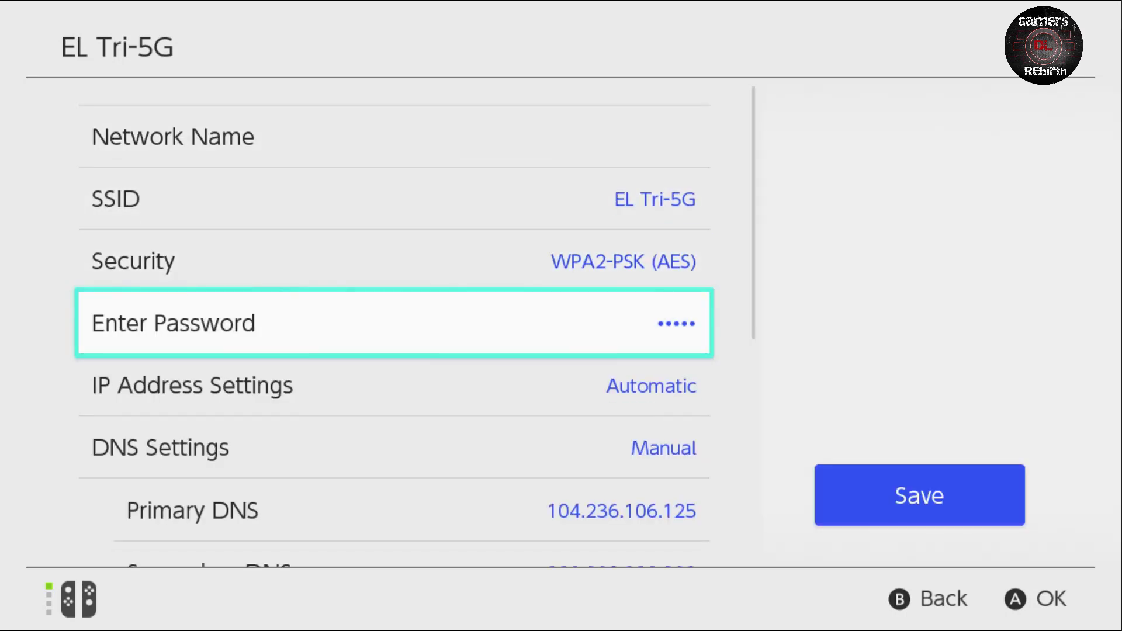
key(Up)
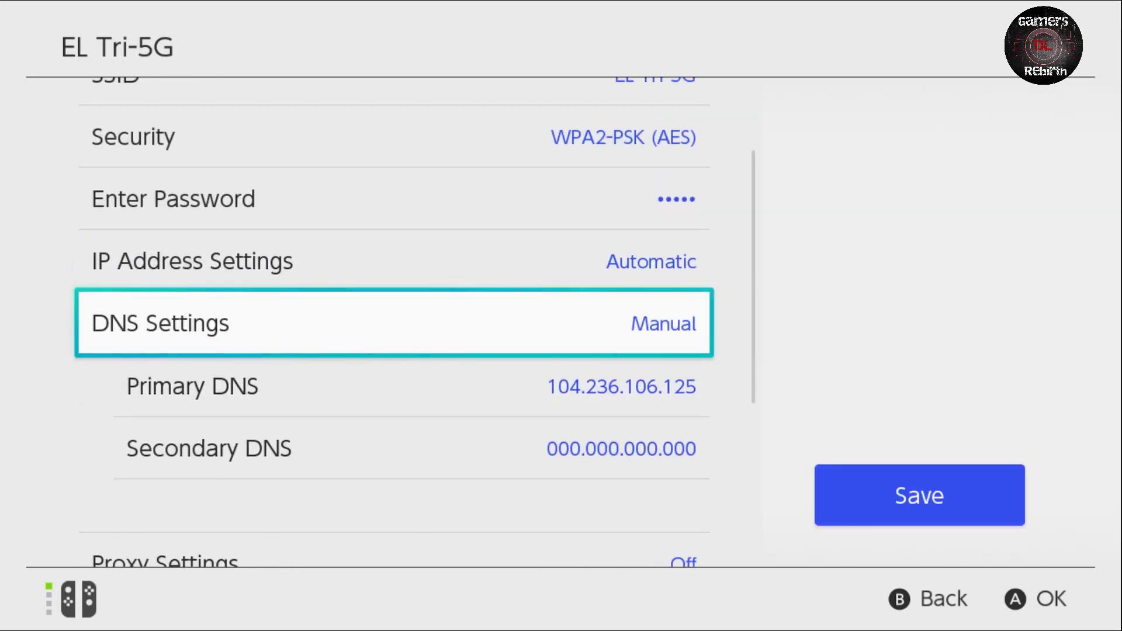
key(Down)
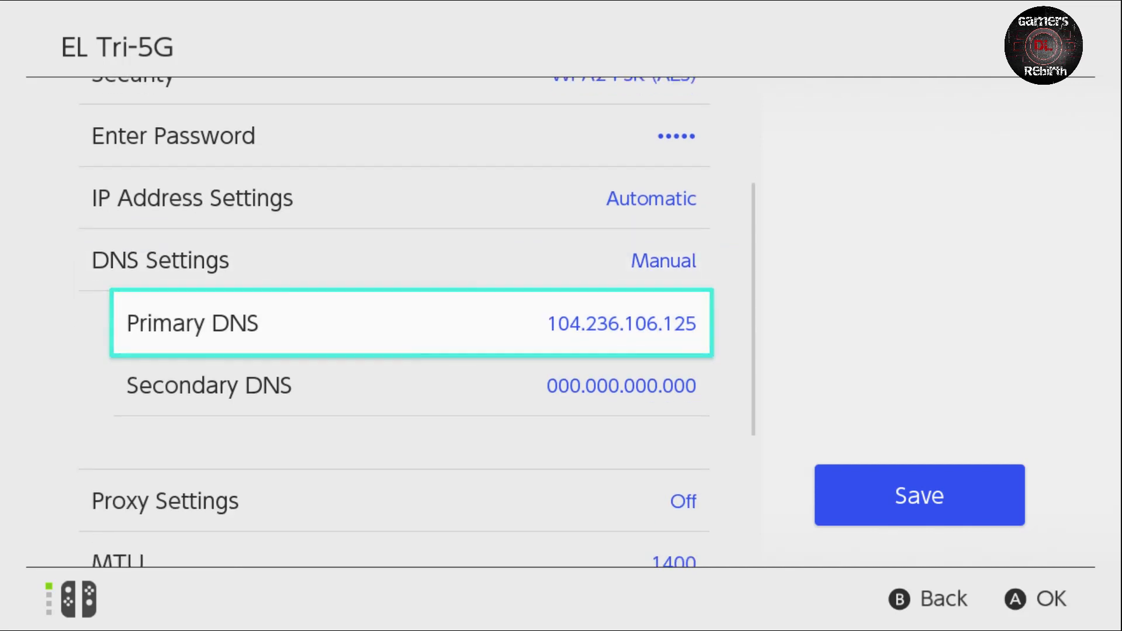
key(Right)
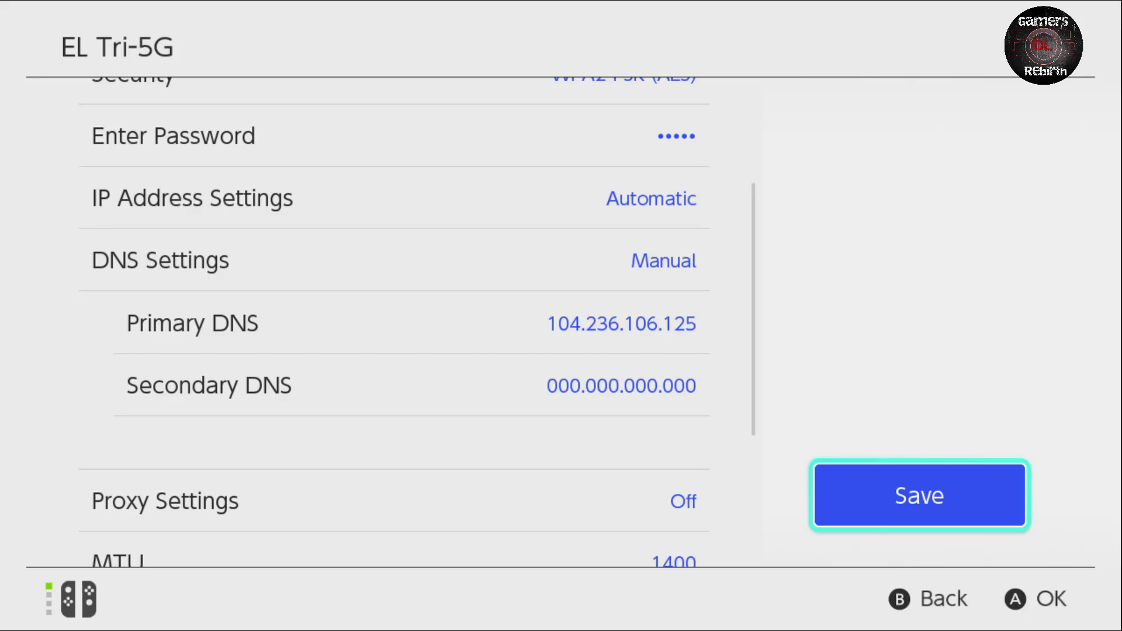
key(Return)
key(Return)
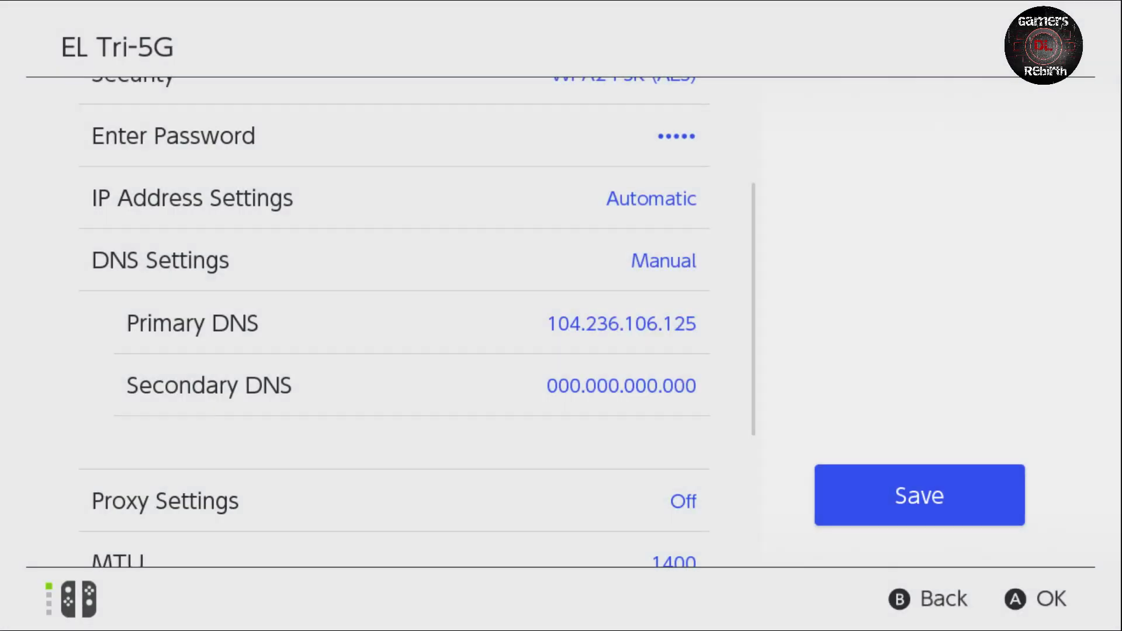
key(Up)
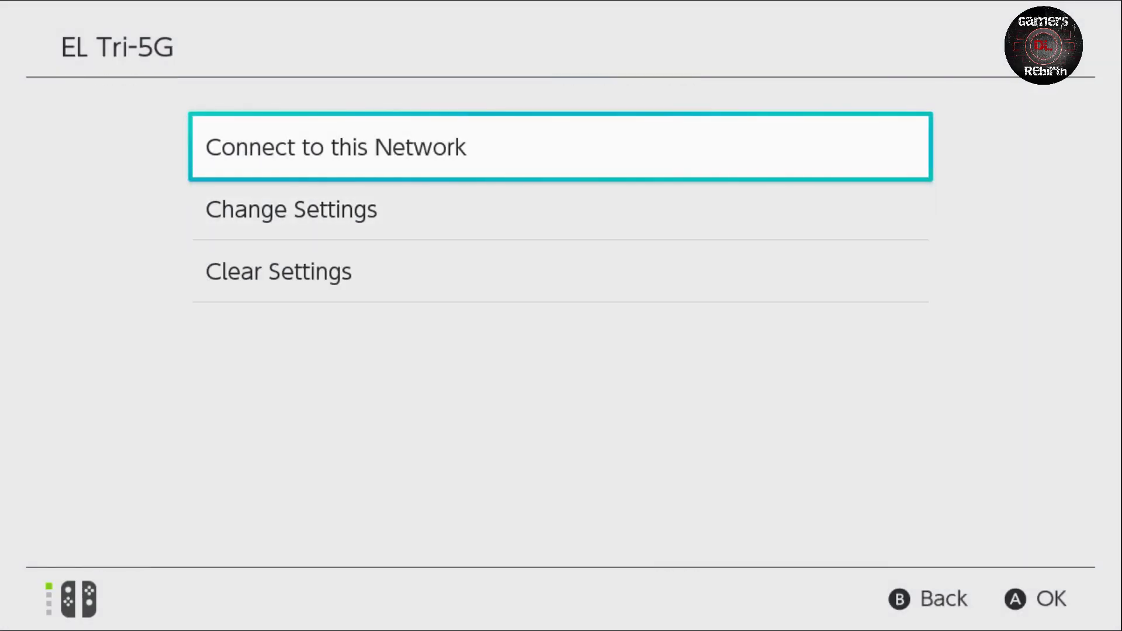
key(Return)
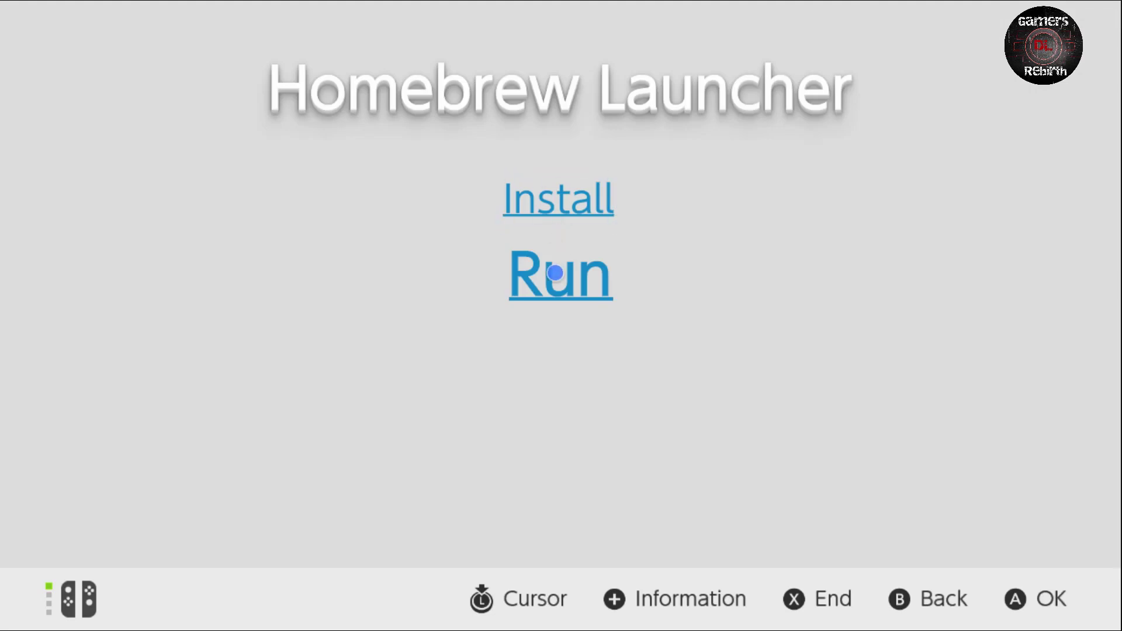
Choose Run on the Homebrew Launcher page and confirm closing the PegaSwitch screen
click(552, 296)
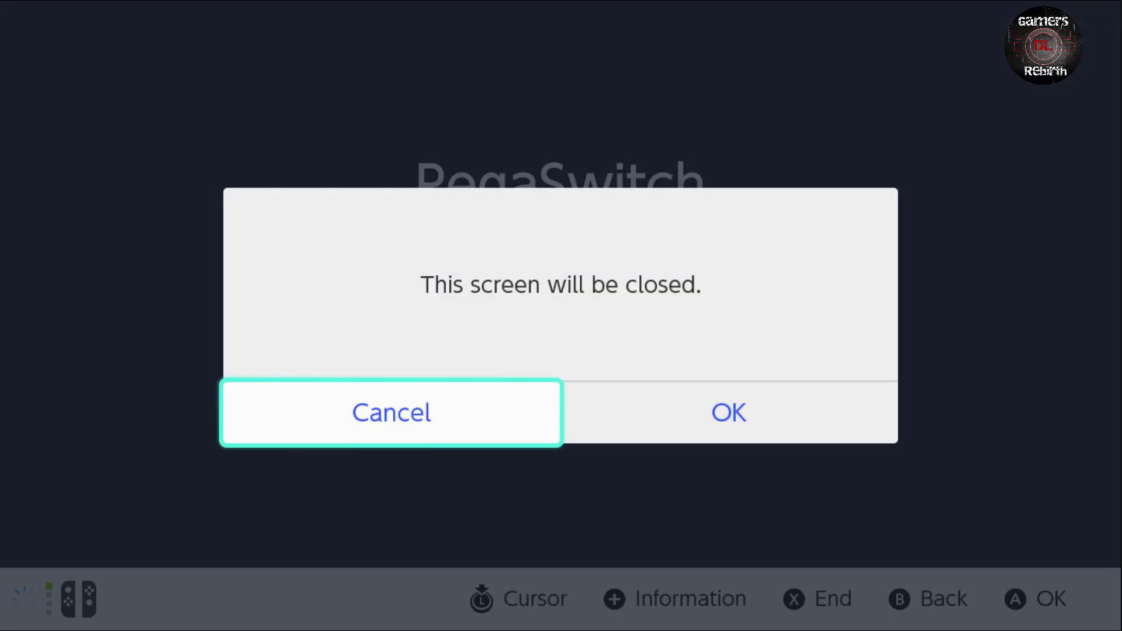
key(Right)
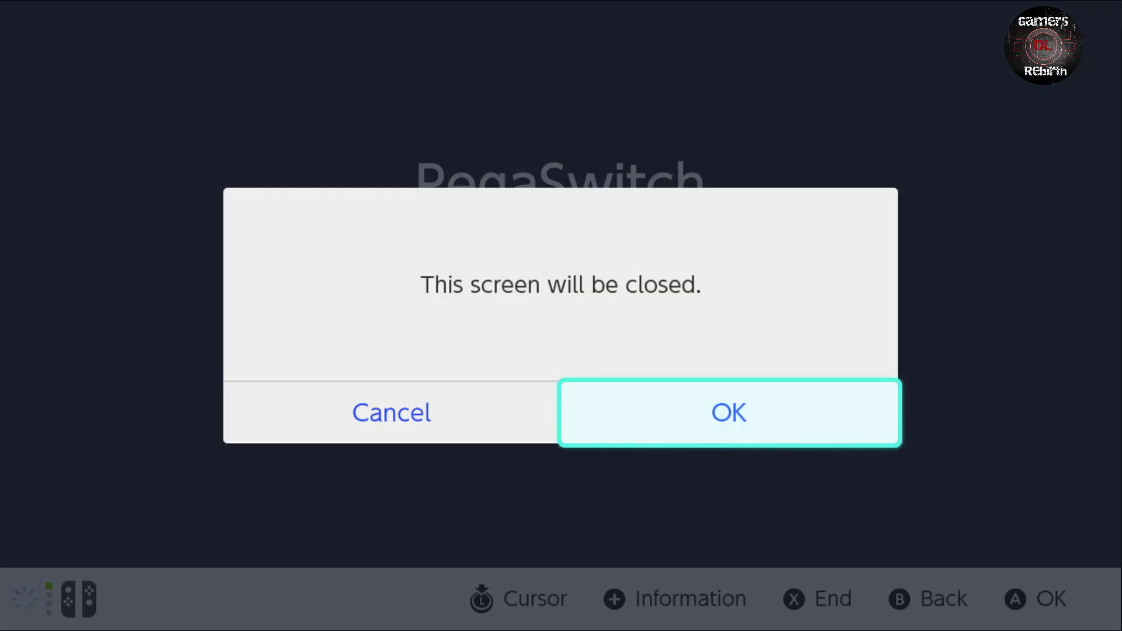
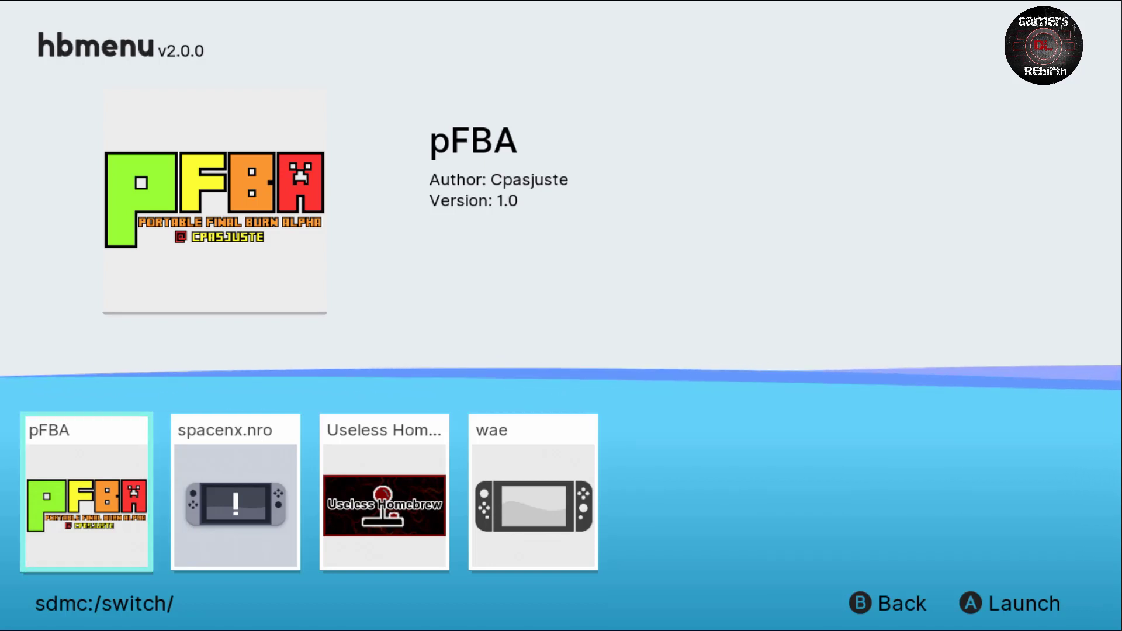
Preview the details of spacenx.nro, Useless Homebrew, wae and pFBA, then move back toward pFBA
key(Right)
key(Right)
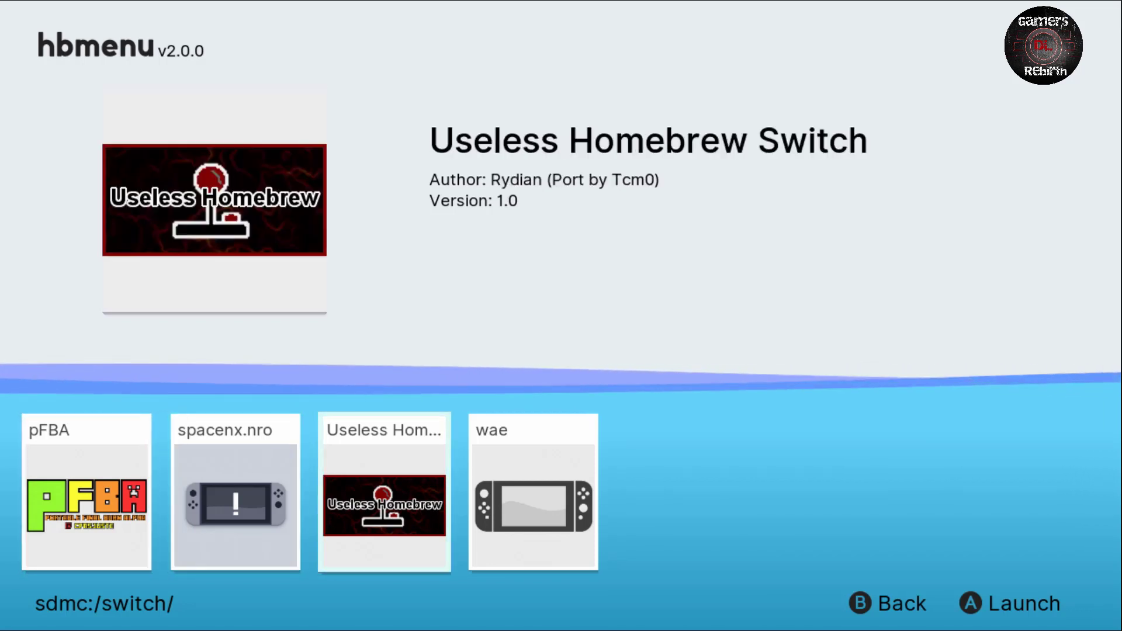
key(Right)
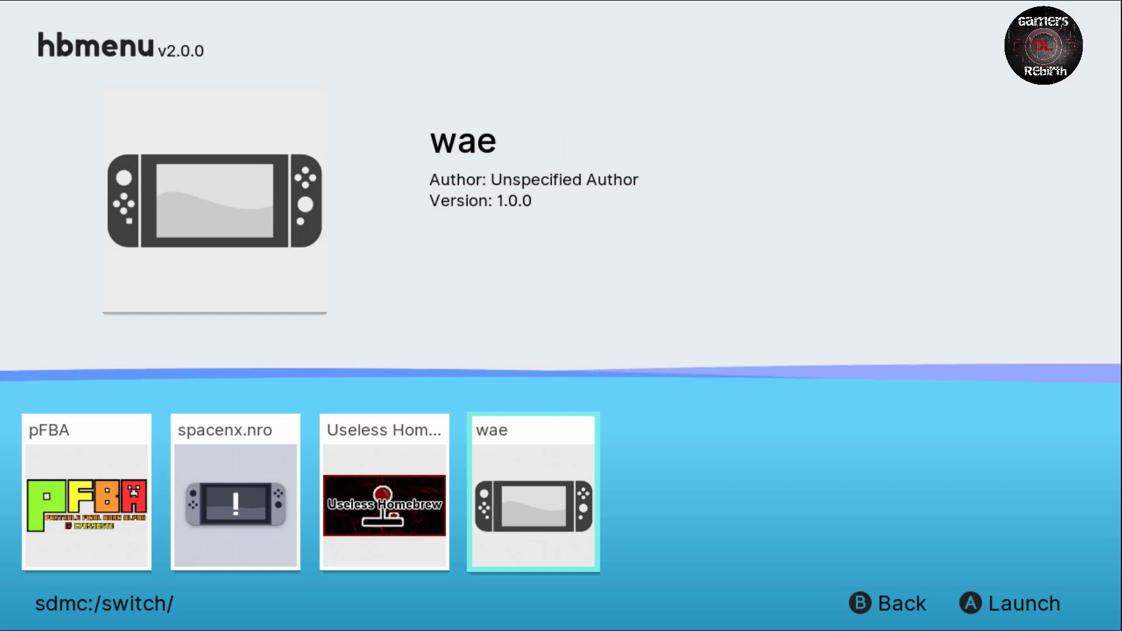
key(Right)
key(Right)
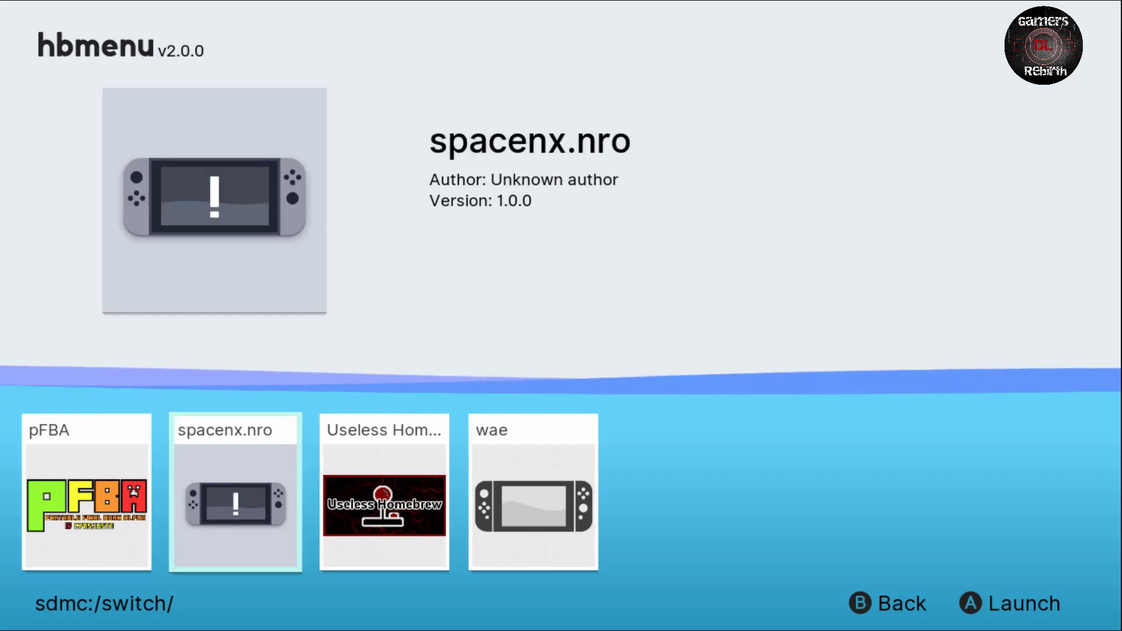
key(Left)
key(Right)
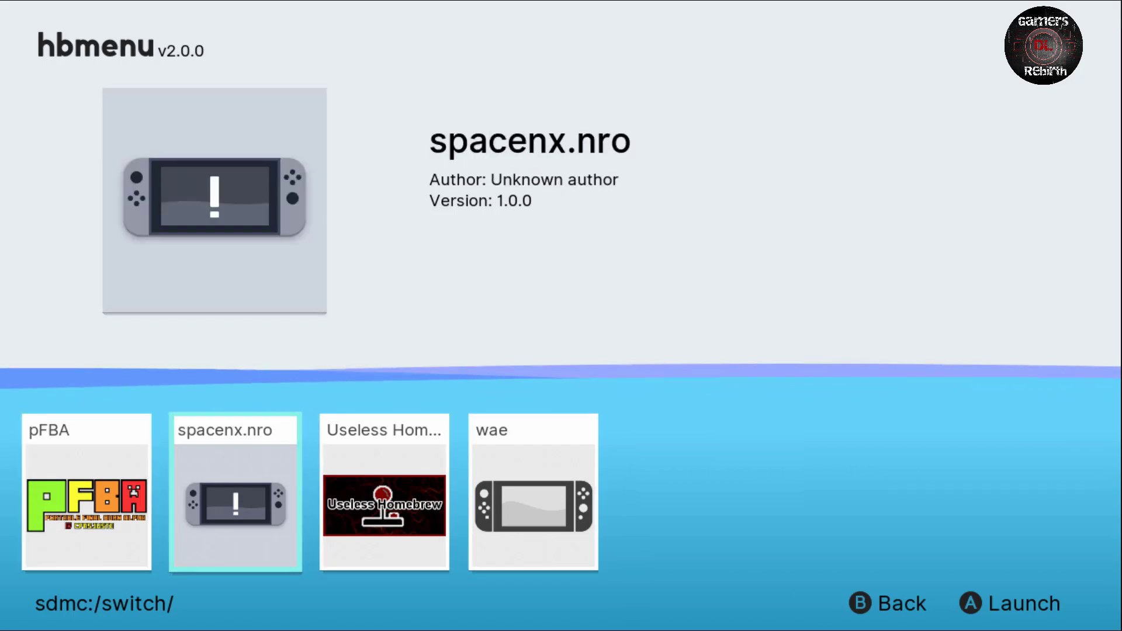
key(Right)
key(Right)
key(Left)
key(Left)
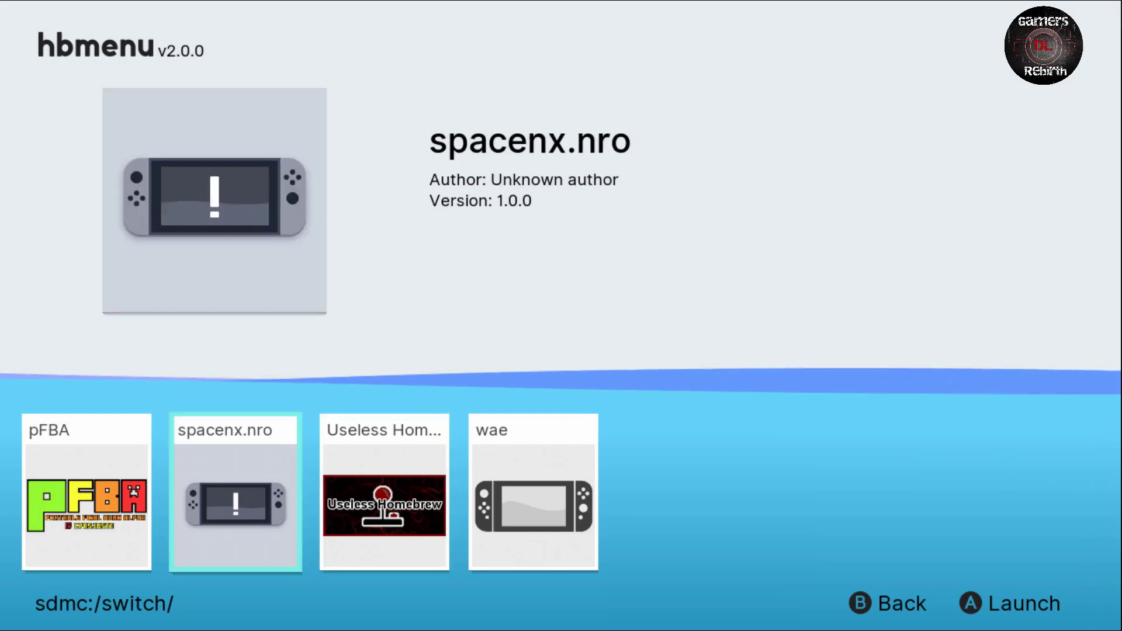
key(Left)
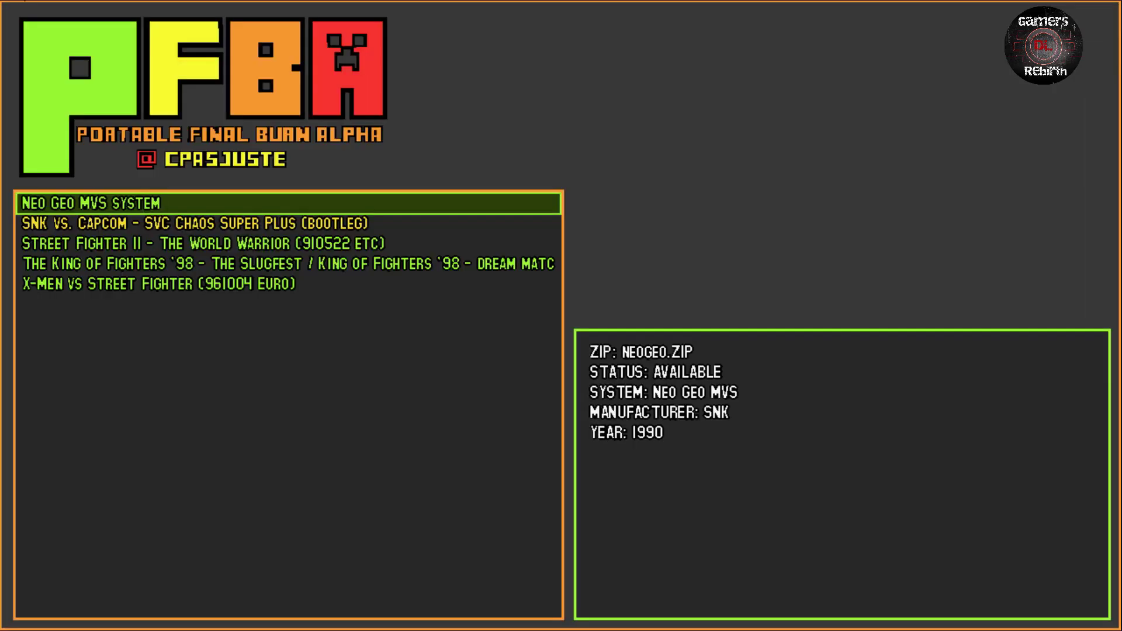
Launch The King of Fighters '98 in pFBA and insert two credits
key(Down)
key(Down)
key(Down)
key(Return)
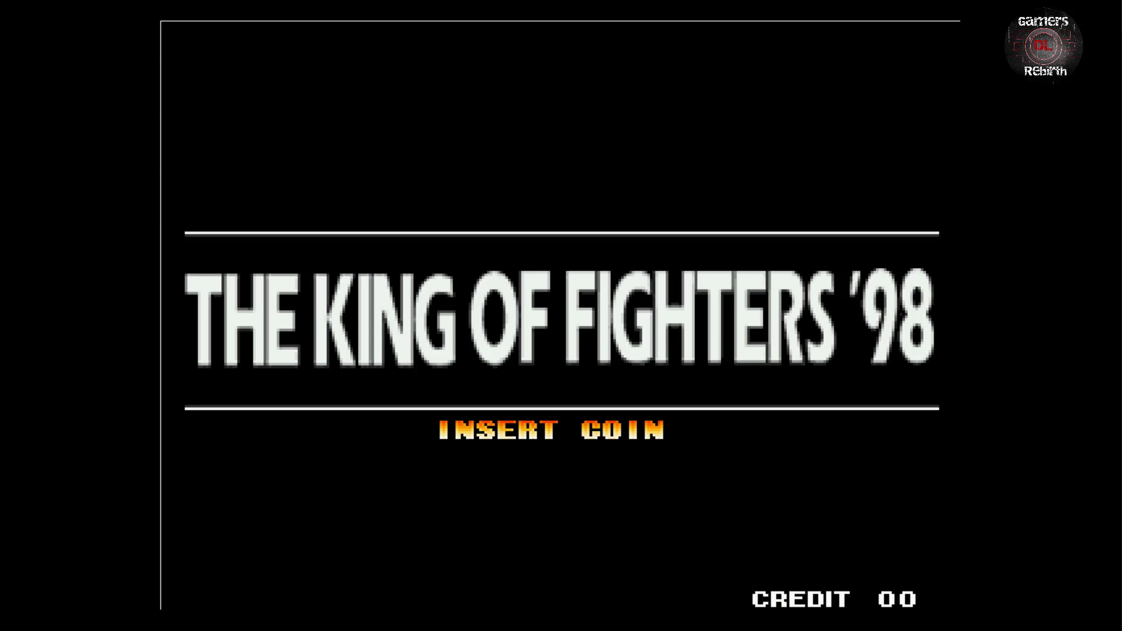
key(5)
key(5)
key(1)
Start an ADV-mode game with Iori, Kyo and Terry to begin Round 1
key(a)
key(a)
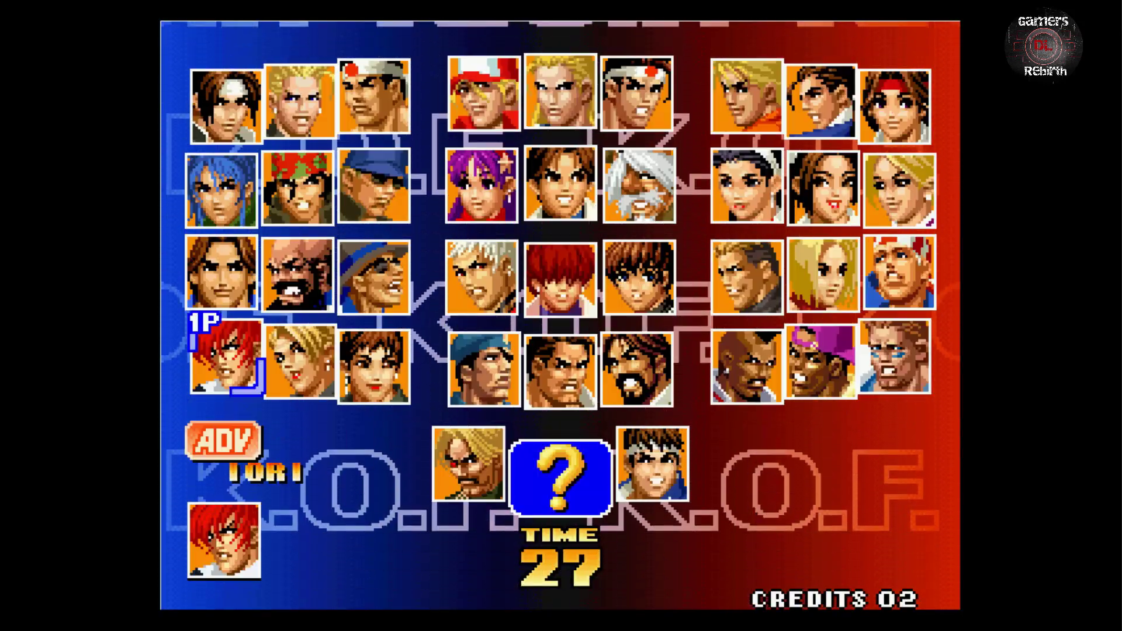
key(Up)
key(Up)
key(Up)
key(a)
key(Right)
key(Right)
key(Right)
key(a)
key(a)
key(a)
key(a)
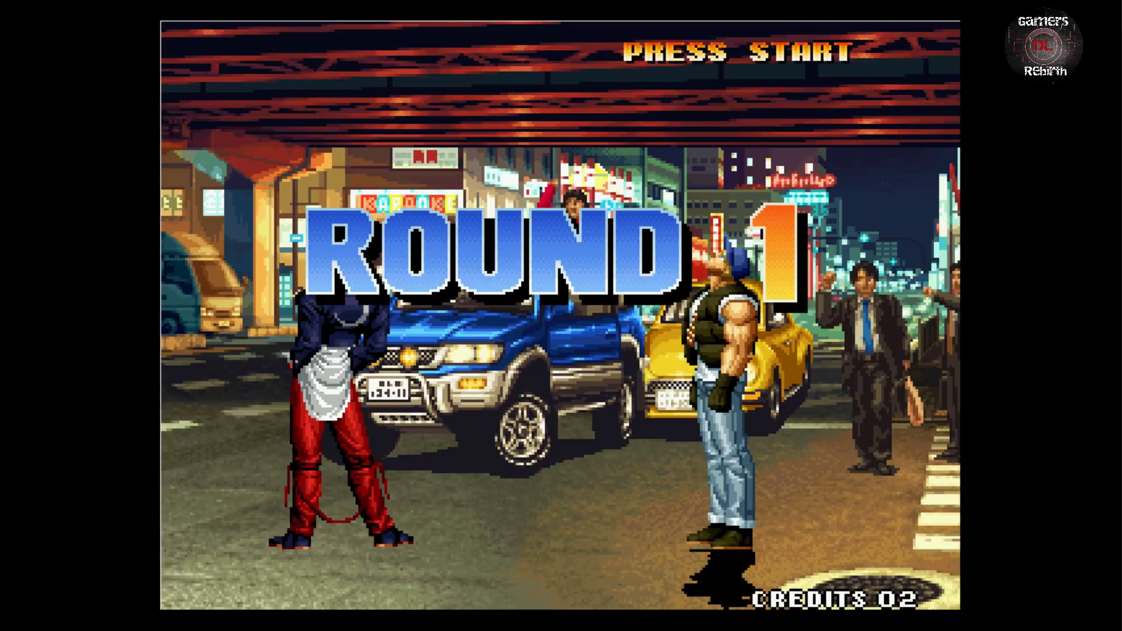